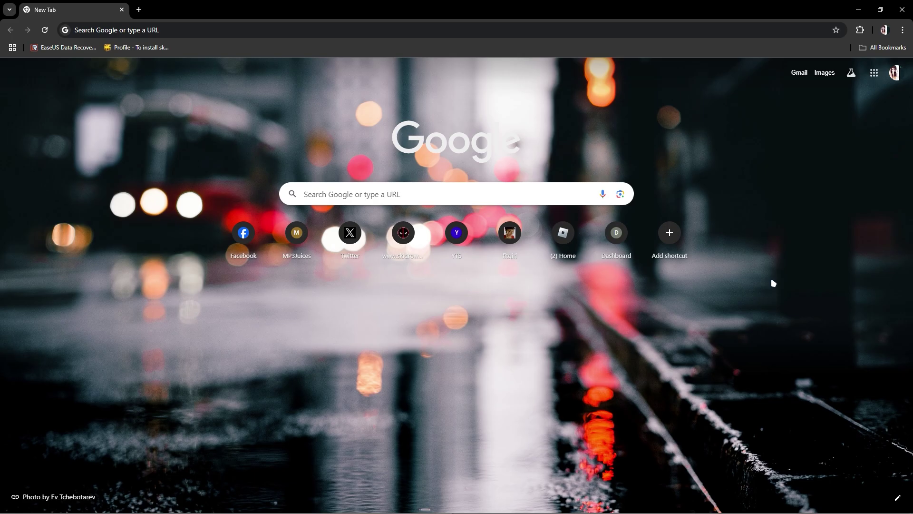
Launch NVIDIA Control Panel from Windows search and show the image settings preview page.
{"action": "left_click", "coordinate": [25, 506]}
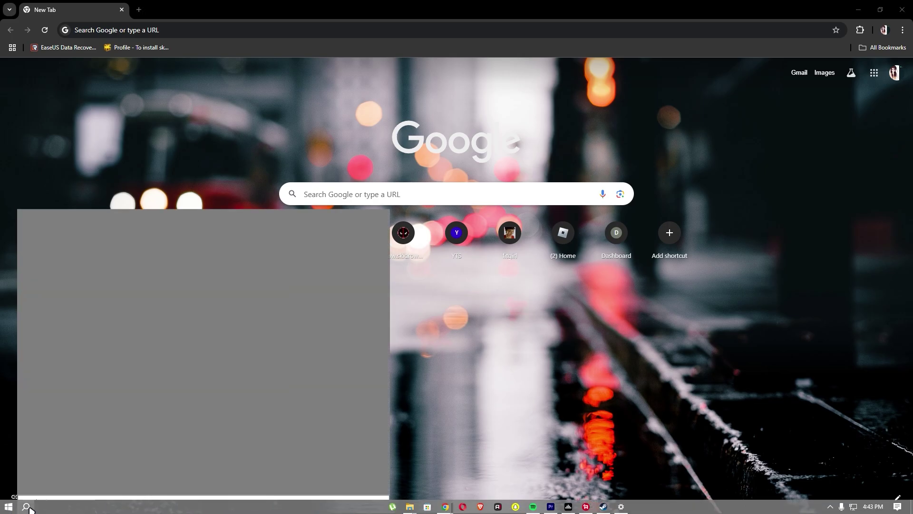
{"action": "left_click", "coordinate": [89, 454]}
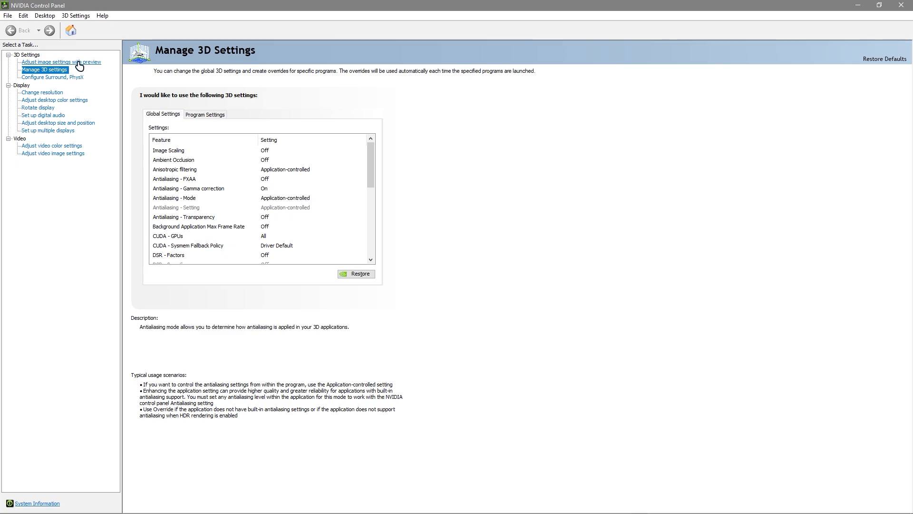
{"action": "left_click", "coordinate": [79, 62]}
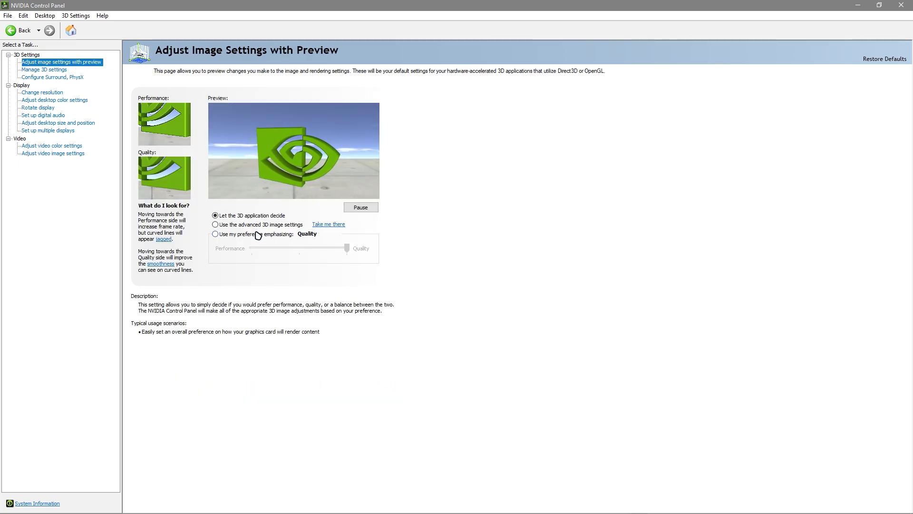
Try the 'Use my preference emphasizing' quality slider, leaving image settings to the 3D application.
{"action": "left_click", "coordinate": [266, 235]}
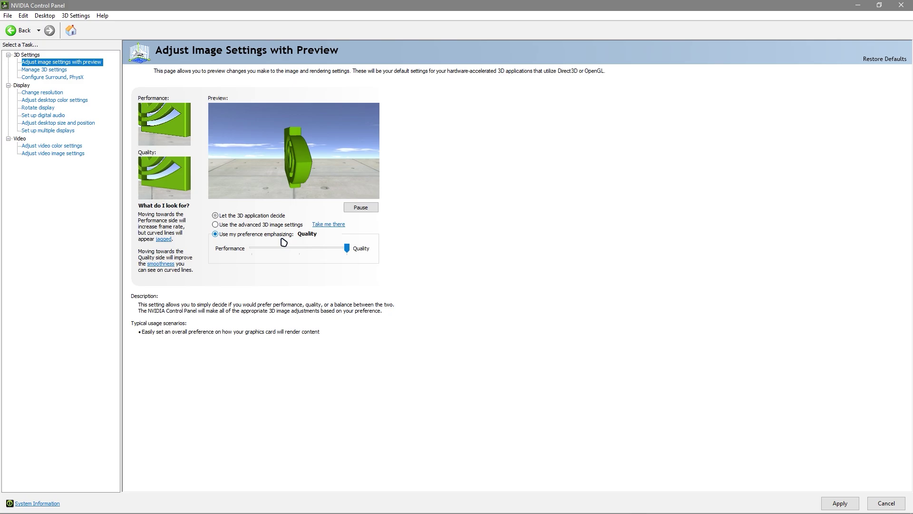
{"action": "left_click", "coordinate": [347, 248]}
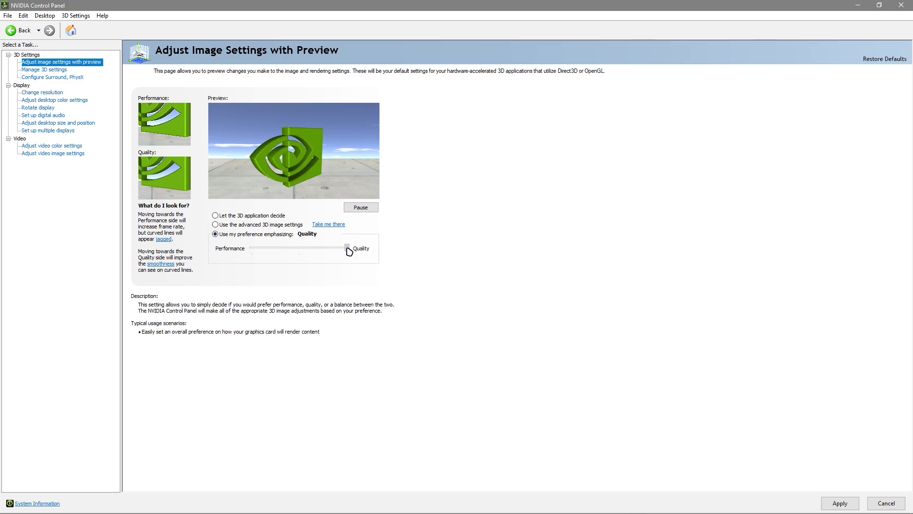
{"action": "mouse_move", "coordinate": [342, 251]}
{"action": "left_mouse_down"}
{"action": "mouse_move", "coordinate": [306, 247]}
{"action": "mouse_move", "coordinate": [373, 246]}
{"action": "left_mouse_up"}
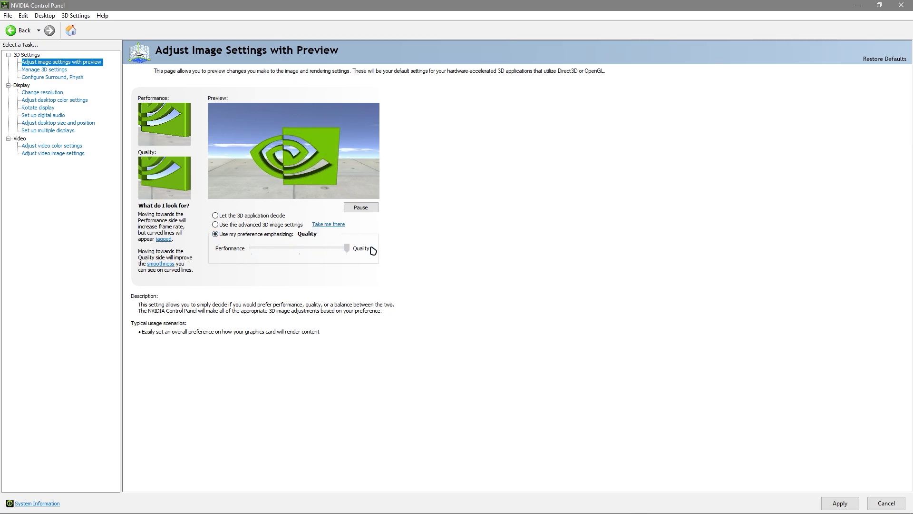
In Manage 3D settings, confirm Texture filtering - Quality stays Quality and Negative LOD bias stays Clamp.
{"action": "left_click", "coordinate": [58, 71]}
{"action": "left_click_drag", "start_coordinate": [371, 172], "coordinate": [373, 235]}
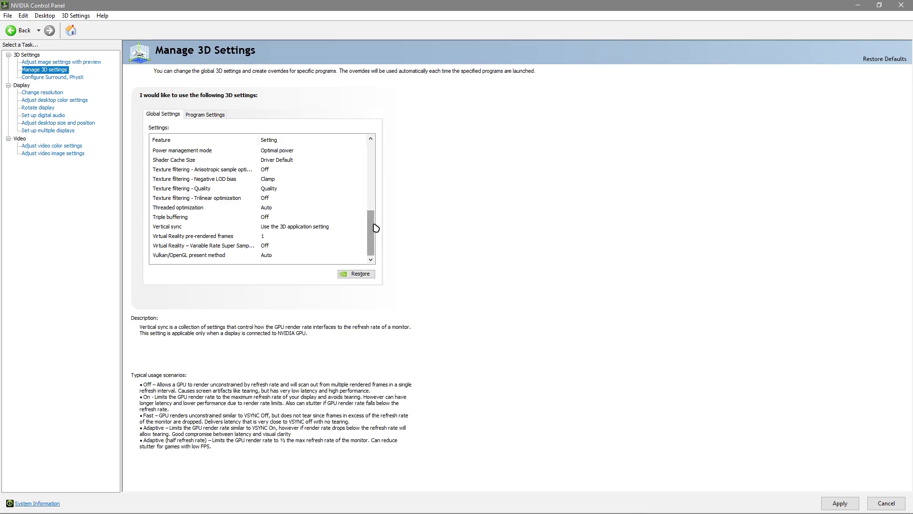
{"action": "left_click_drag", "start_coordinate": [376, 228], "coordinate": [376, 223]}
{"action": "left_click", "coordinate": [285, 198]}
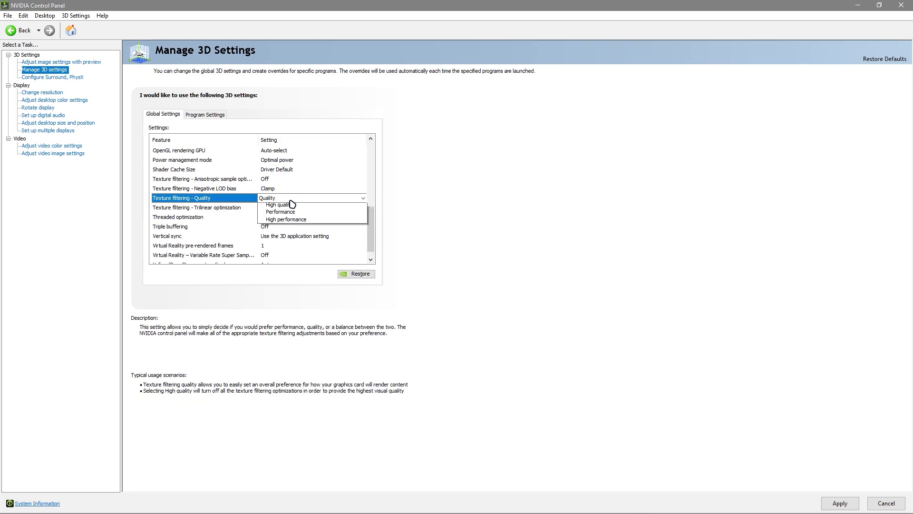
{"action": "left_click", "coordinate": [457, 193]}
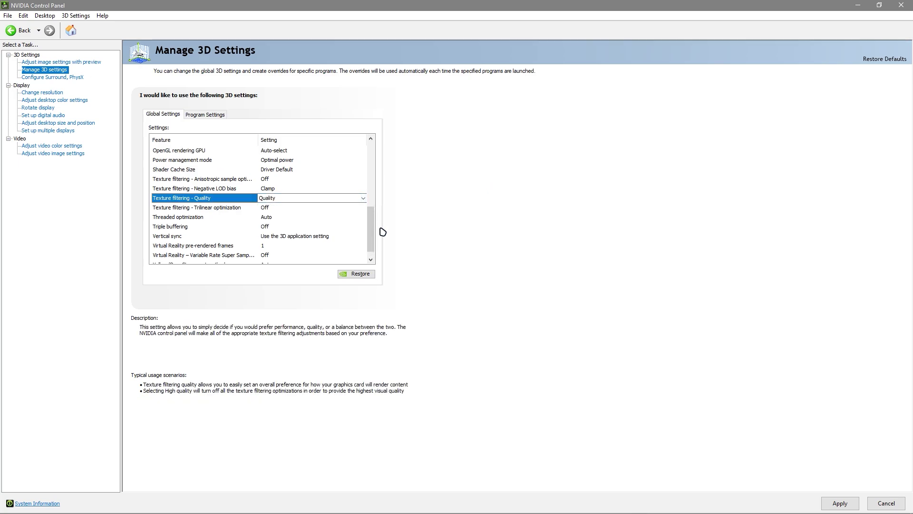
{"action": "left_click", "coordinate": [295, 188]}
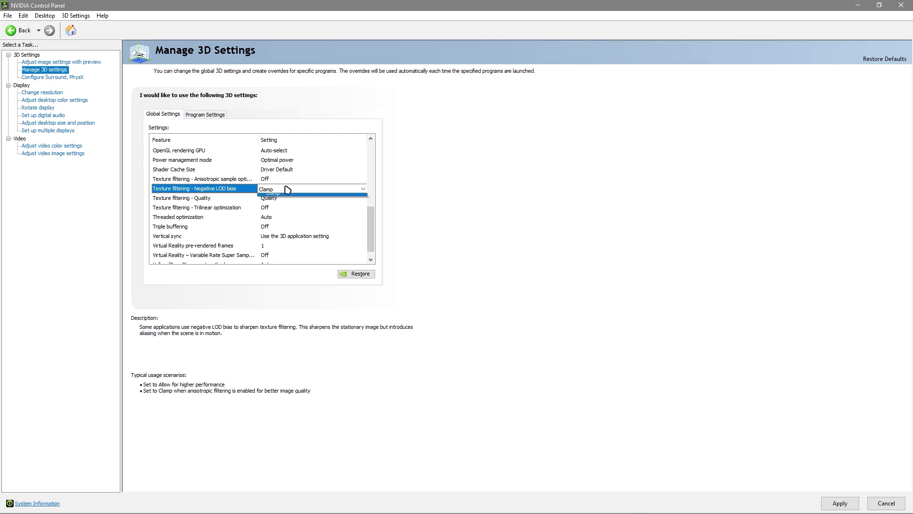
{"action": "left_click", "coordinate": [276, 195]}
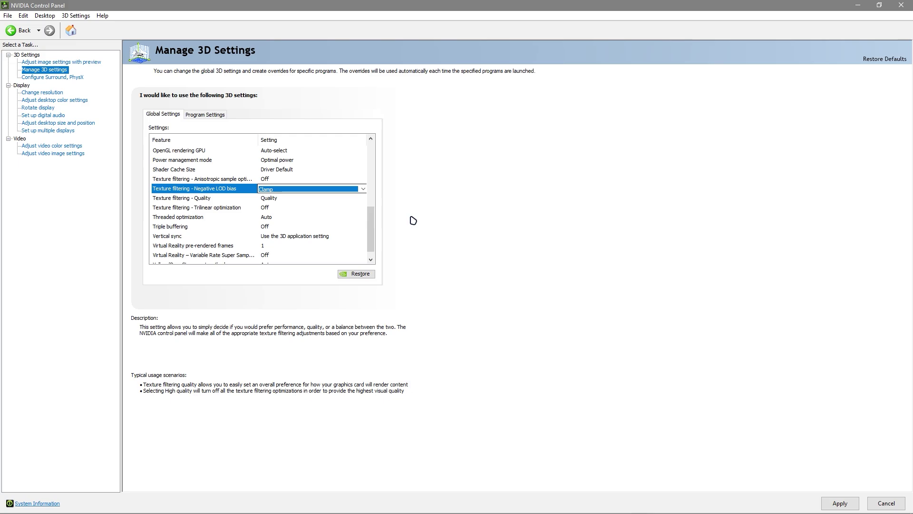
Check Power management mode, leaving it at Optimal power.
{"action": "scroll", "coordinate": [381, 198], "scroll_direction": "up", "scroll_amount": 3}
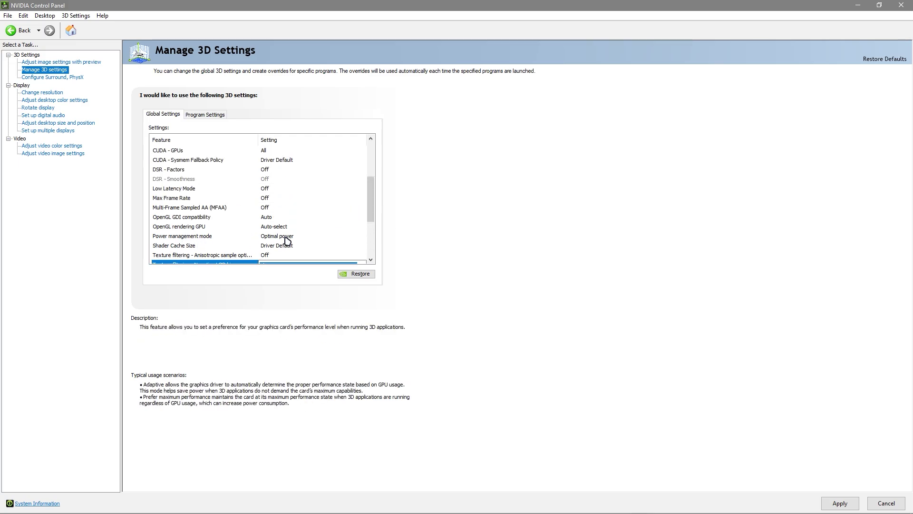
{"action": "left_click", "coordinate": [286, 237]}
{"action": "left_click", "coordinate": [287, 238]}
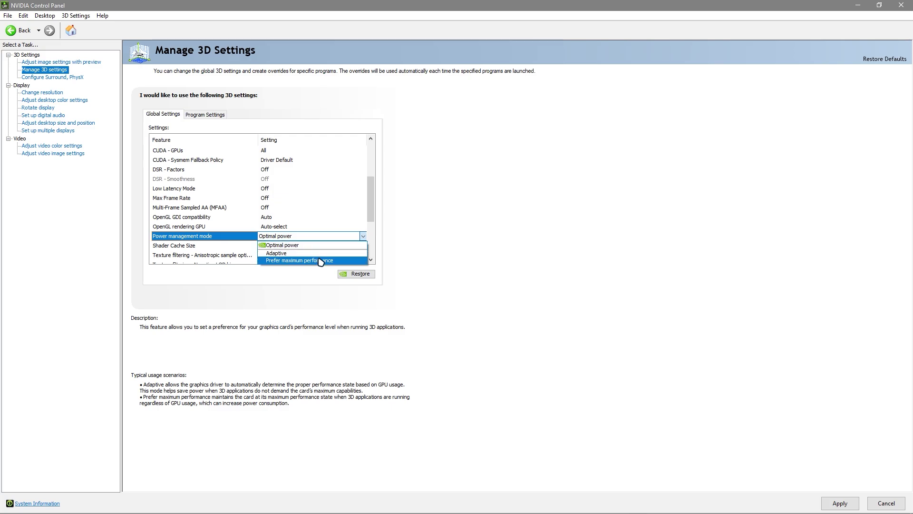
{"action": "left_click", "coordinate": [339, 238]}
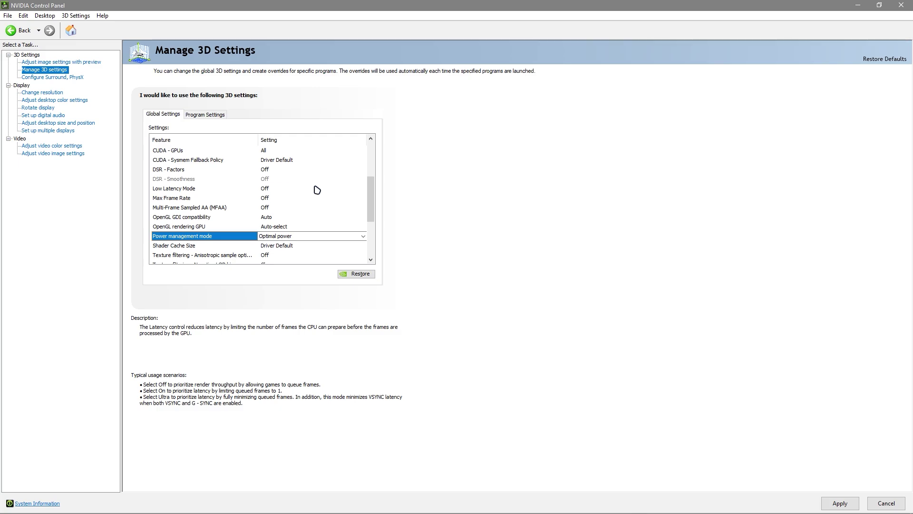
Leave the 3D settings page, declining to apply the pending changes.
{"action": "left_click_drag", "start_coordinate": [373, 197], "coordinate": [386, 154]}
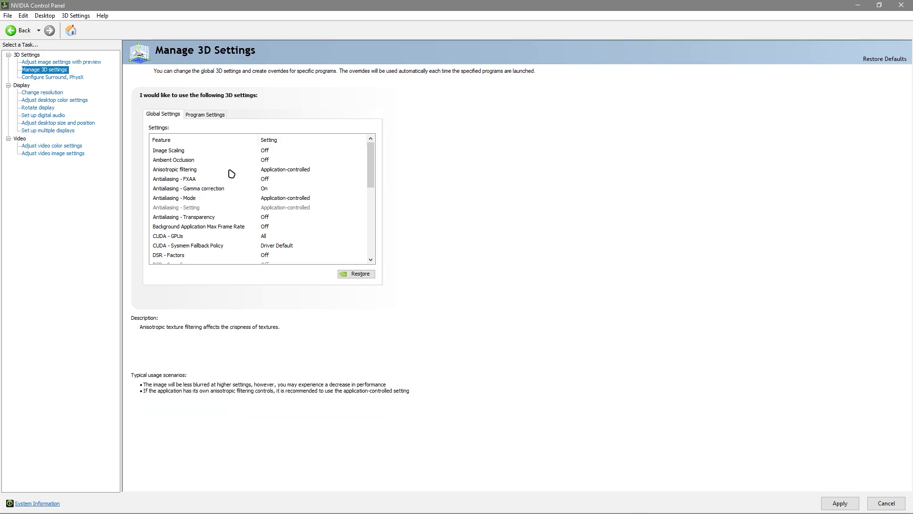
{"action": "left_click", "coordinate": [66, 153]}
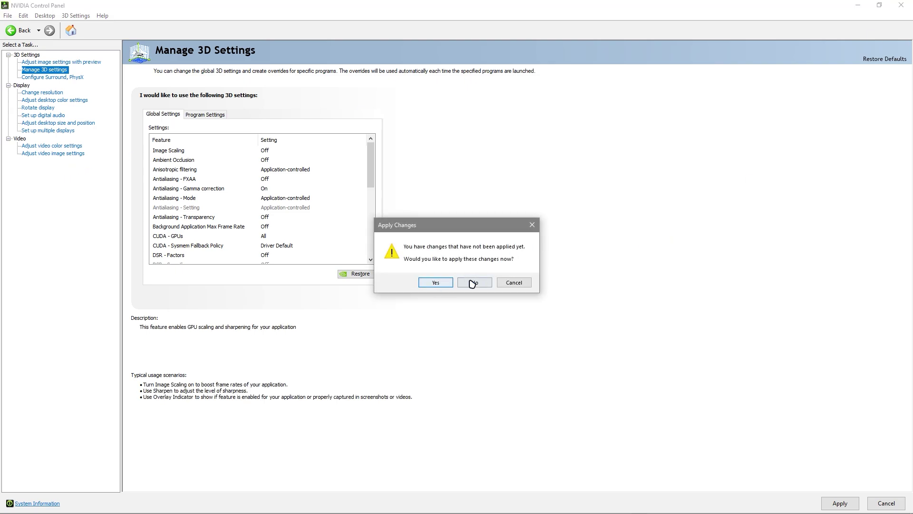
{"action": "left_click", "coordinate": [471, 283]}
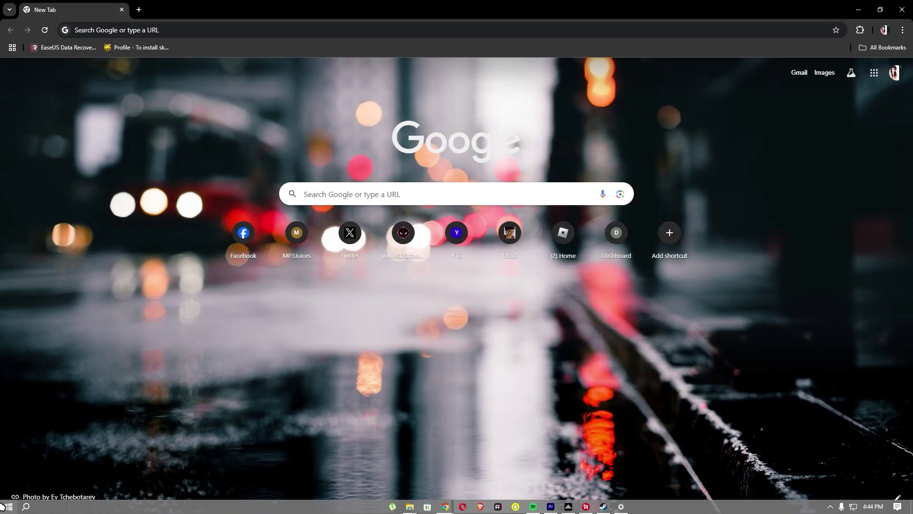
{"action": "left_click", "coordinate": [26, 506]}
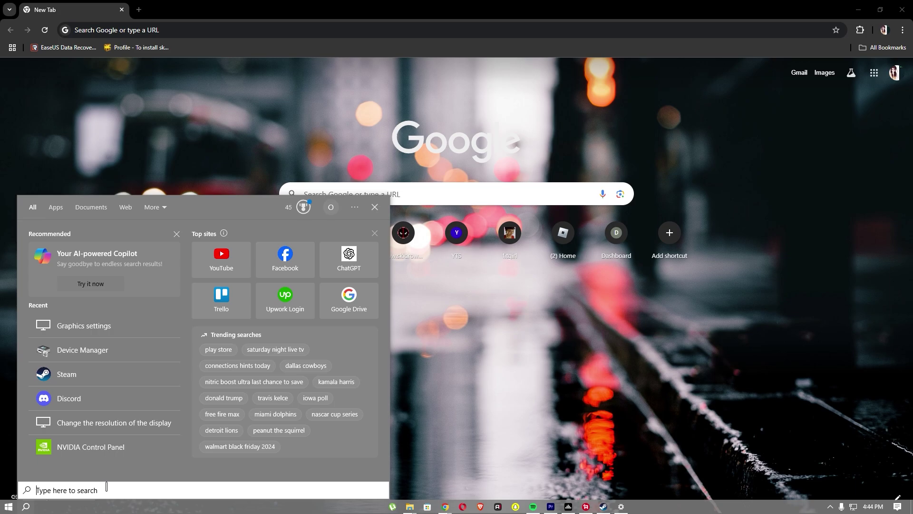
Launch Steam and open Dota 2's properties, leaving the launch options empty.
{"action": "left_click", "coordinate": [96, 371]}
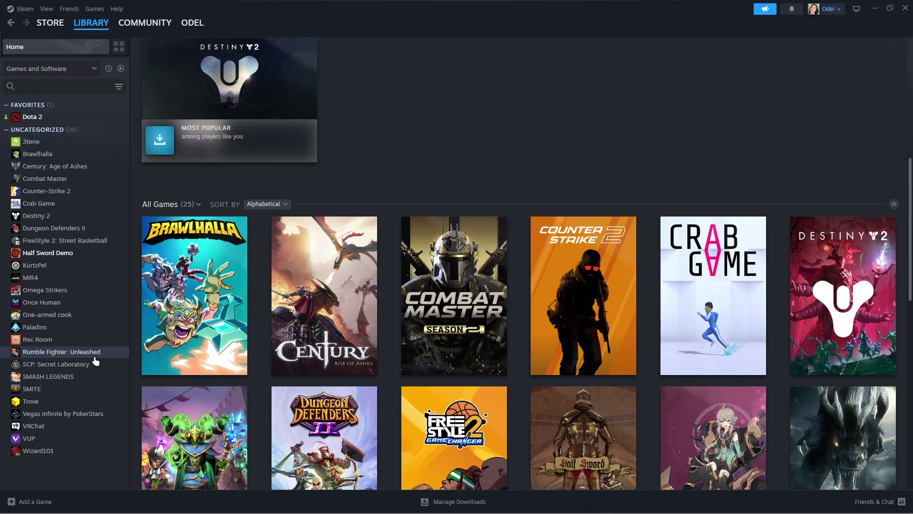
{"action": "right_click", "coordinate": [43, 120]}
{"action": "mouse_move", "coordinate": [78, 176]}
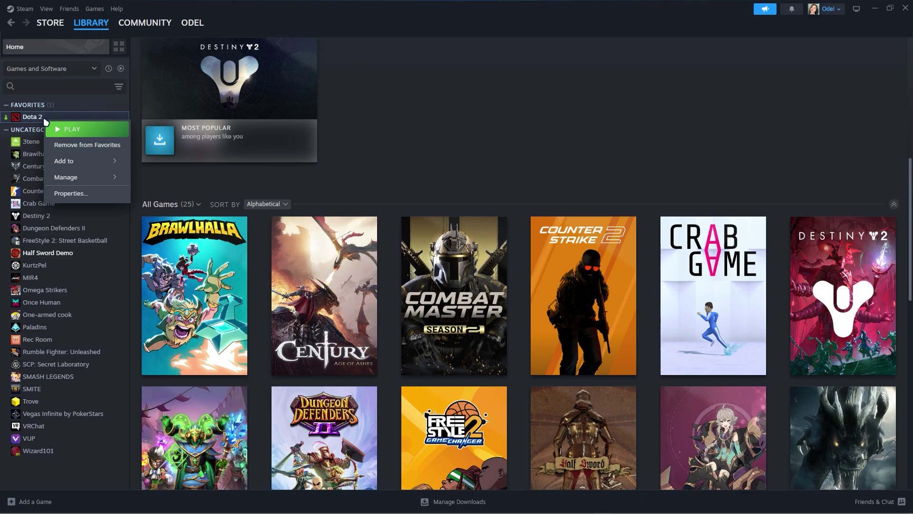
{"action": "left_click", "coordinate": [83, 192]}
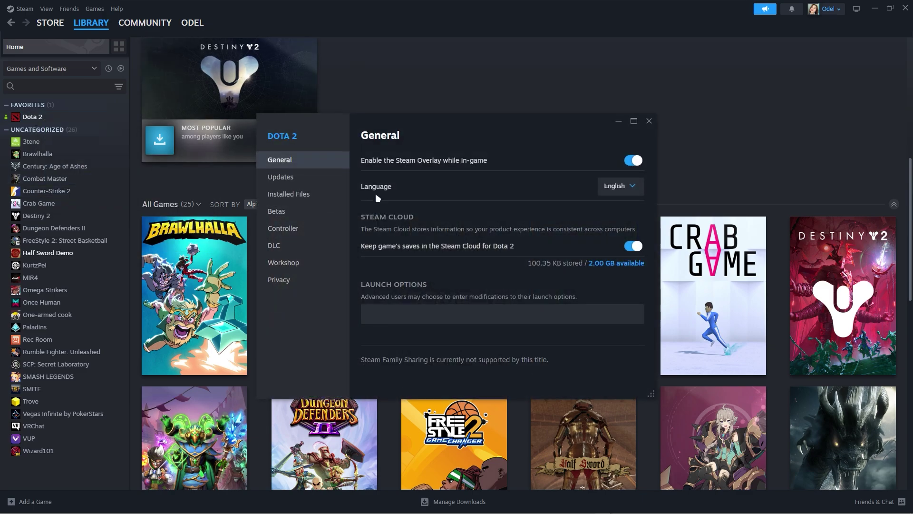
{"action": "left_click", "coordinate": [445, 311]}
{"action": "type", "text": "-fullscreen"}
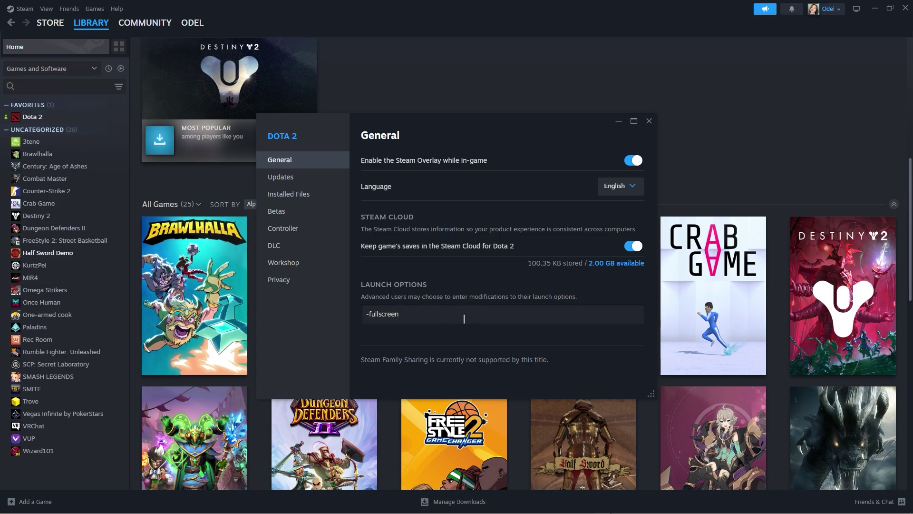
{"action": "double_click", "coordinate": [385, 314]}
View Dota 2's Installed Files page, close its properties, and bring up the Run prompt.
{"action": "left_click", "coordinate": [300, 199]}
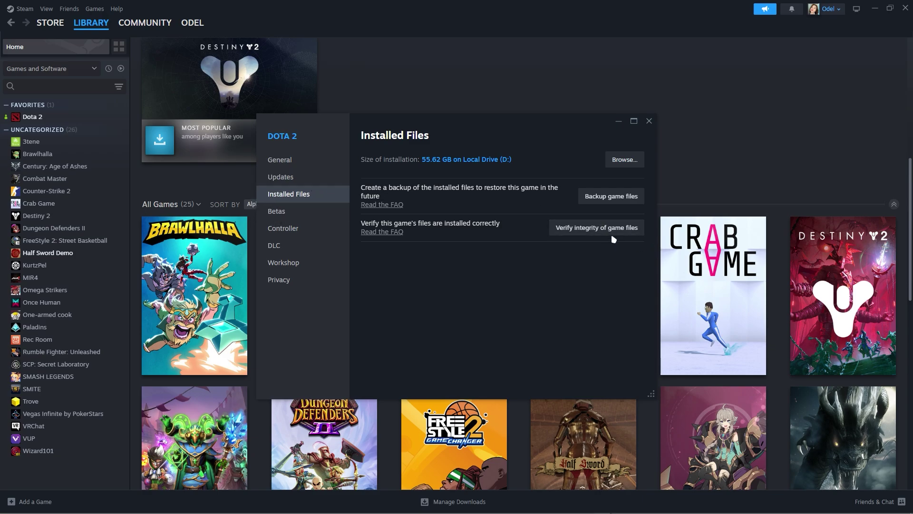
{"action": "left_click", "coordinate": [649, 121]}
{"action": "left_click", "coordinate": [25, 506]}
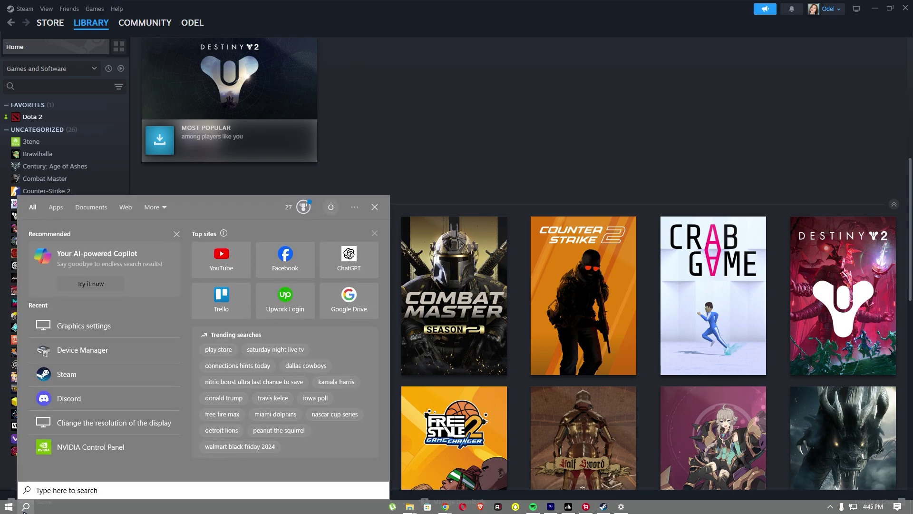
{"action": "key", "text": "super+r"}
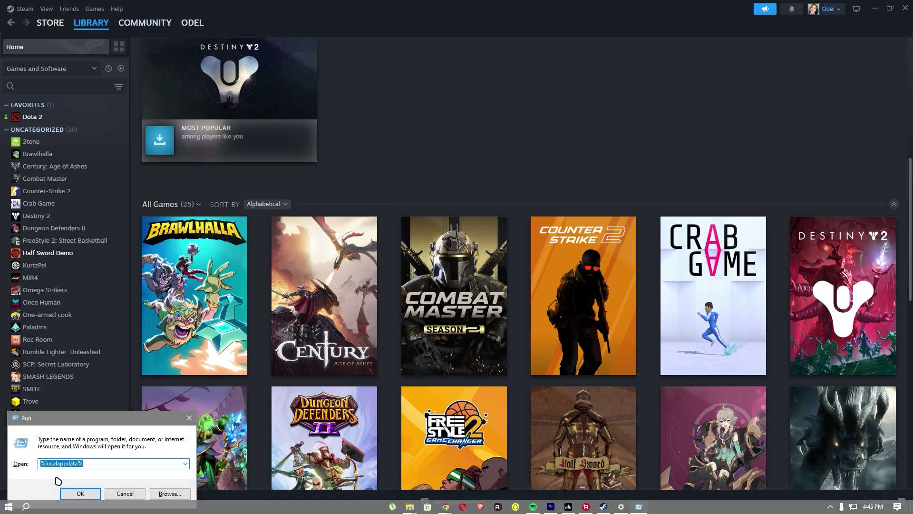
Open %localappdata% and browse its folders, dismissing the FifthGrader folder menu.
{"action": "left_click", "coordinate": [81, 493]}
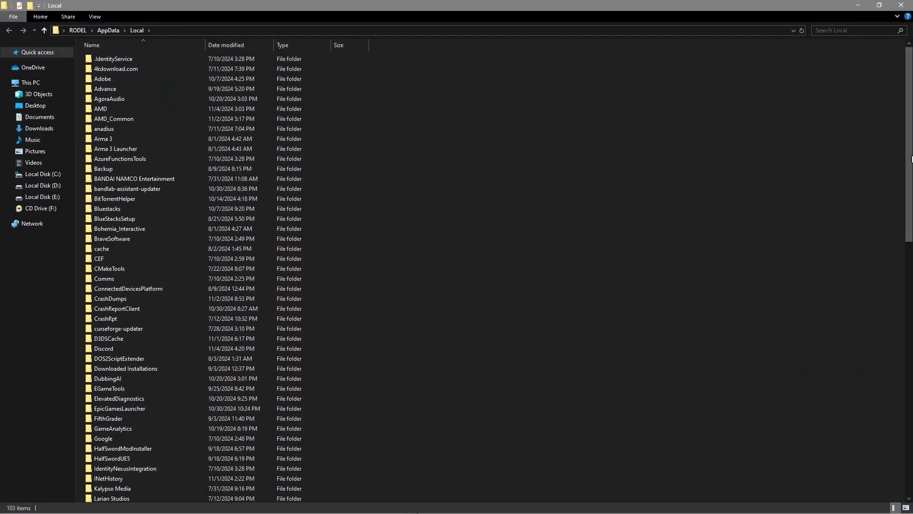
{"action": "mouse_move", "coordinate": [910, 142]}
{"action": "left_mouse_down"}
{"action": "mouse_move", "coordinate": [911, 355]}
{"action": "mouse_move", "coordinate": [911, 181]}
{"action": "left_mouse_up"}
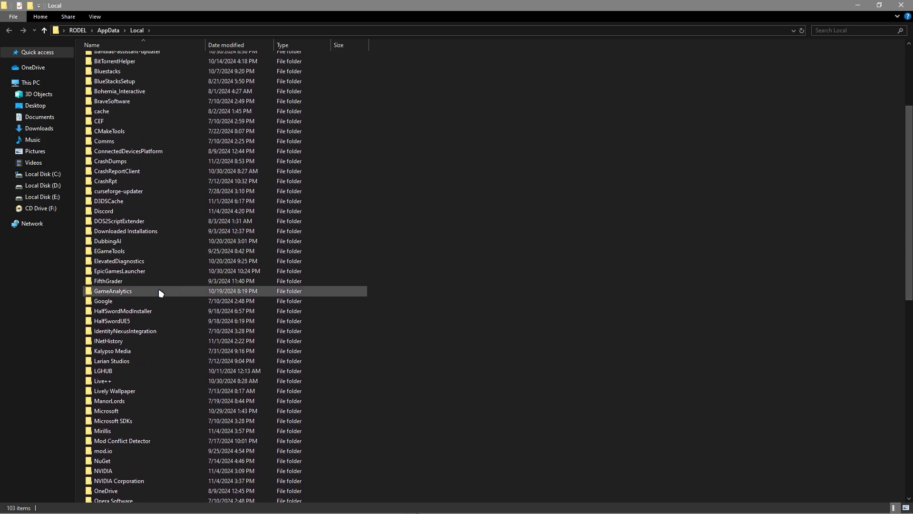
{"action": "right_click", "coordinate": [121, 283]}
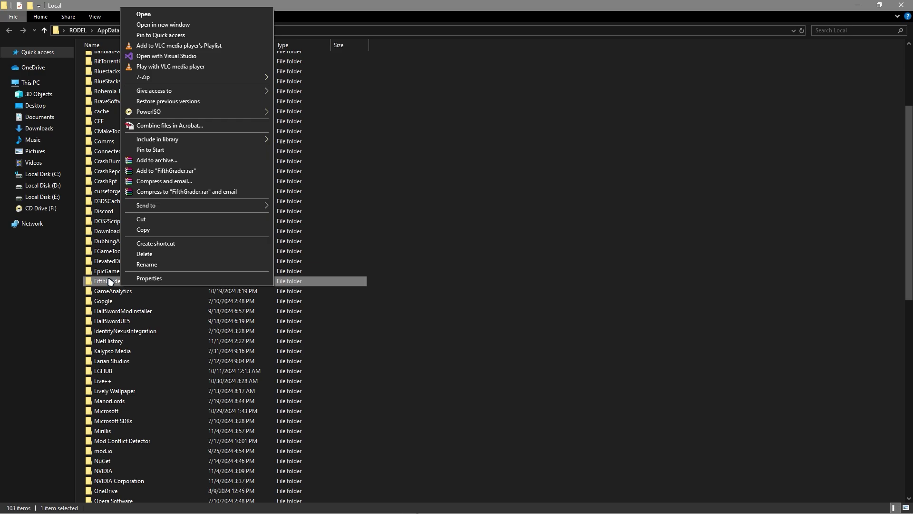
{"action": "left_click", "coordinate": [310, 255]}
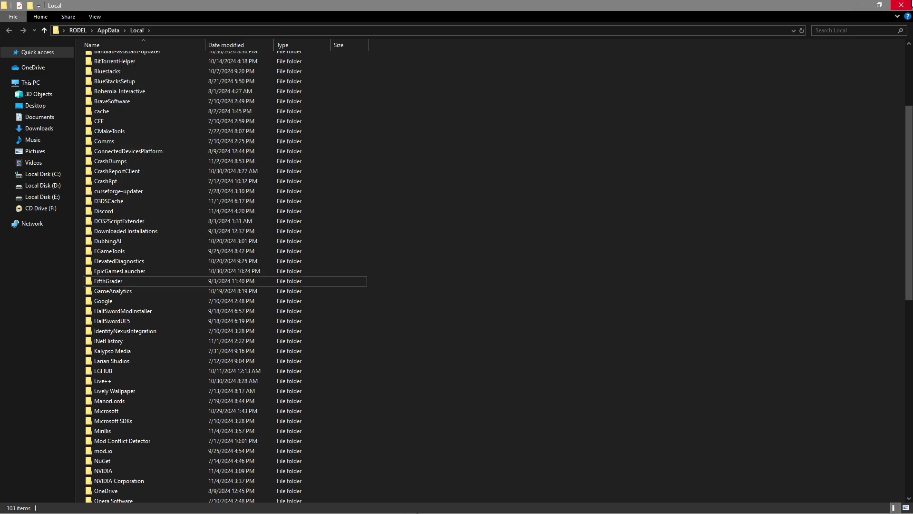
Open Graphics settings and toggle hardware-accelerated GPU scheduling on, then back off.
{"action": "left_click", "coordinate": [26, 506]}
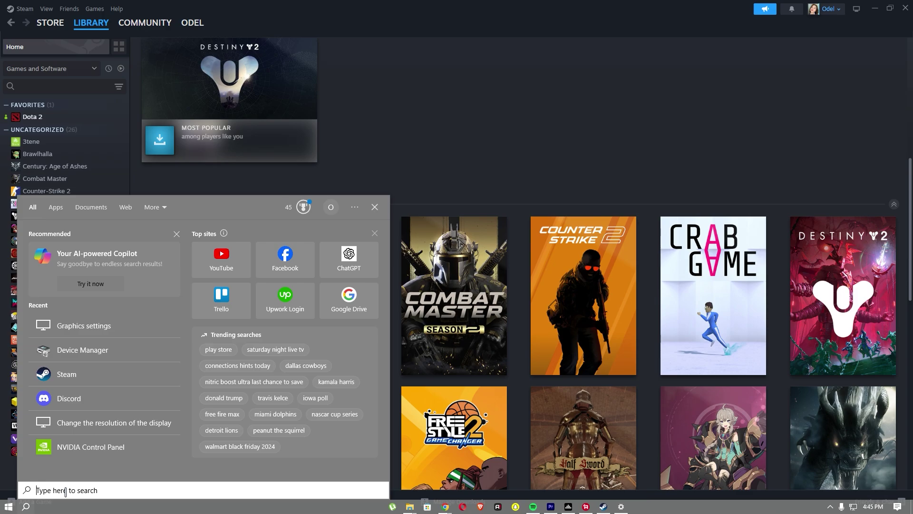
{"action": "left_click", "coordinate": [79, 329]}
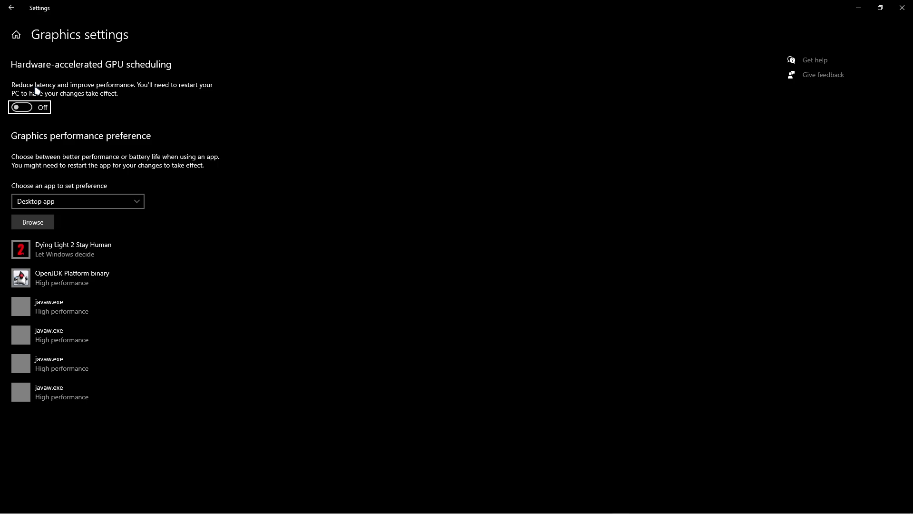
{"action": "left_click", "coordinate": [22, 107]}
{"action": "left_click", "coordinate": [22, 107]}
Browse for a desktop app, then cancel the file picker without adding one.
{"action": "left_click", "coordinate": [30, 222]}
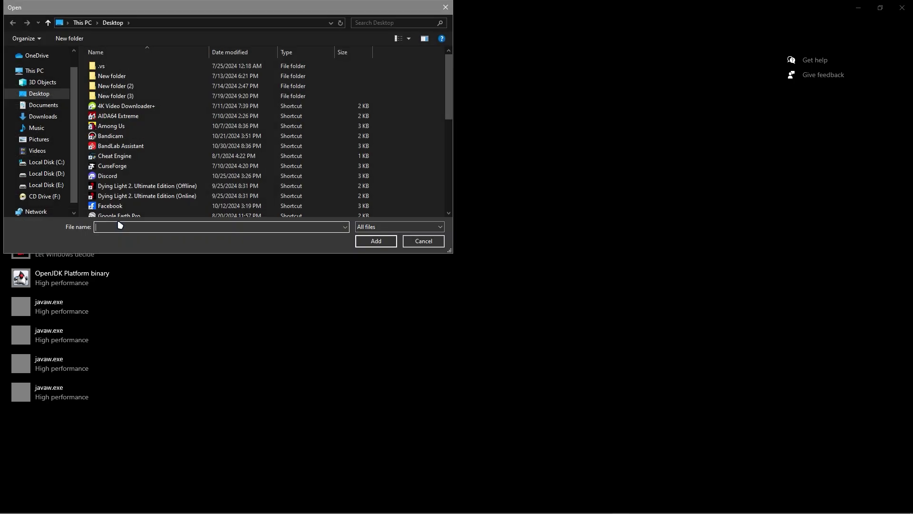
{"action": "left_click_drag", "start_coordinate": [449, 93], "coordinate": [449, 109]}
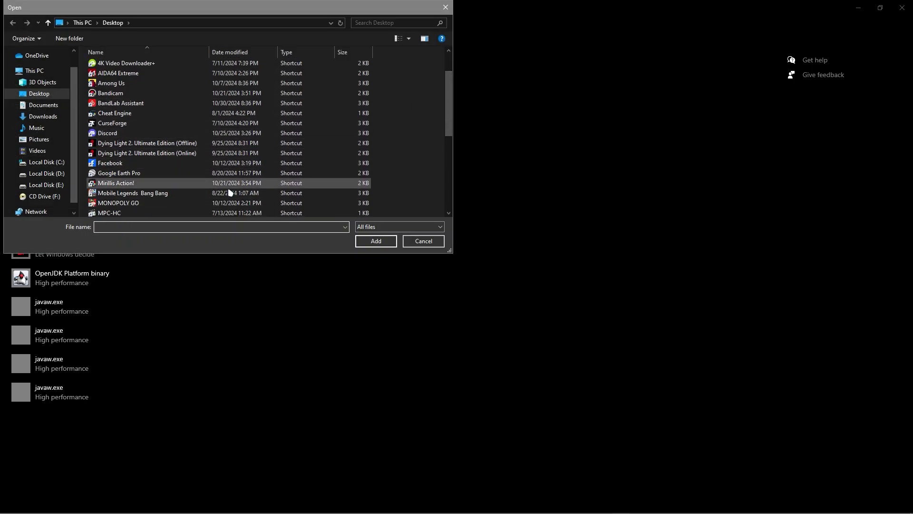
{"action": "scroll", "coordinate": [449, 132], "scroll_direction": "down", "scroll_amount": 1}
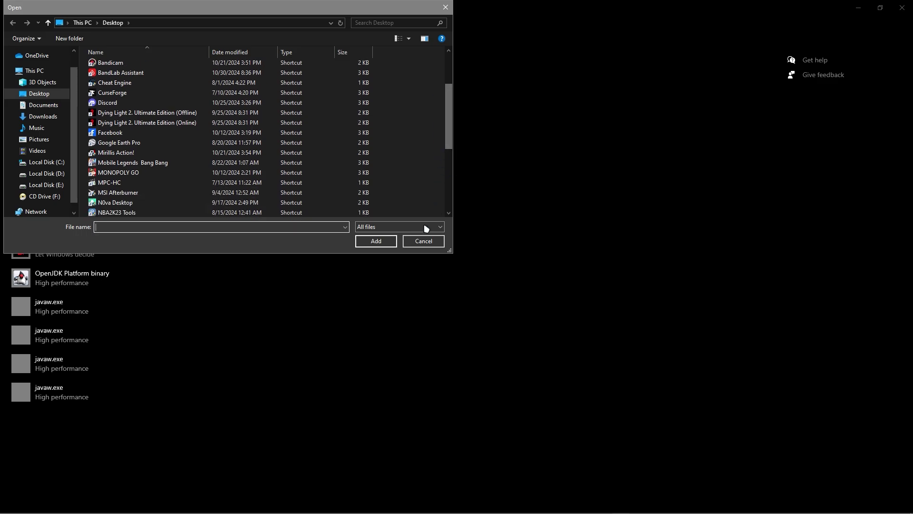
{"action": "left_click", "coordinate": [426, 244]}
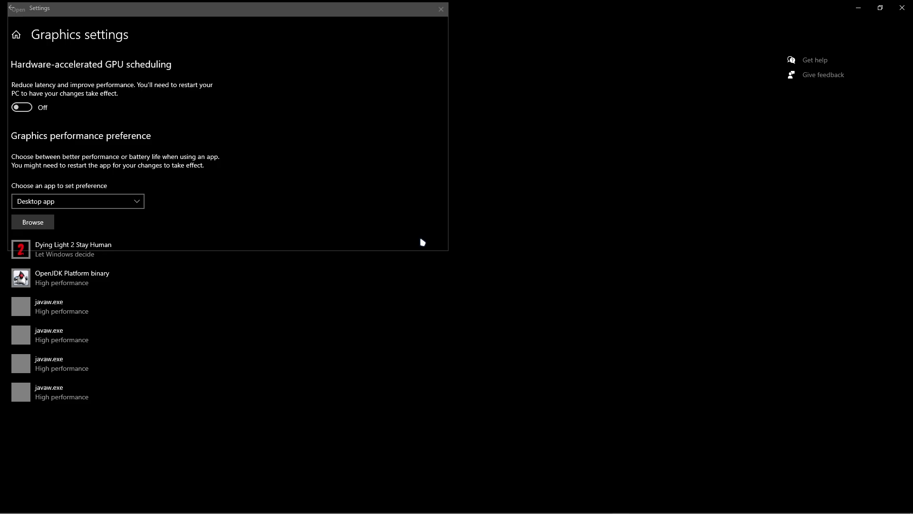
Set Dying Light 2 Stay Human's graphics preference to High performance.
{"action": "left_click", "coordinate": [72, 257]}
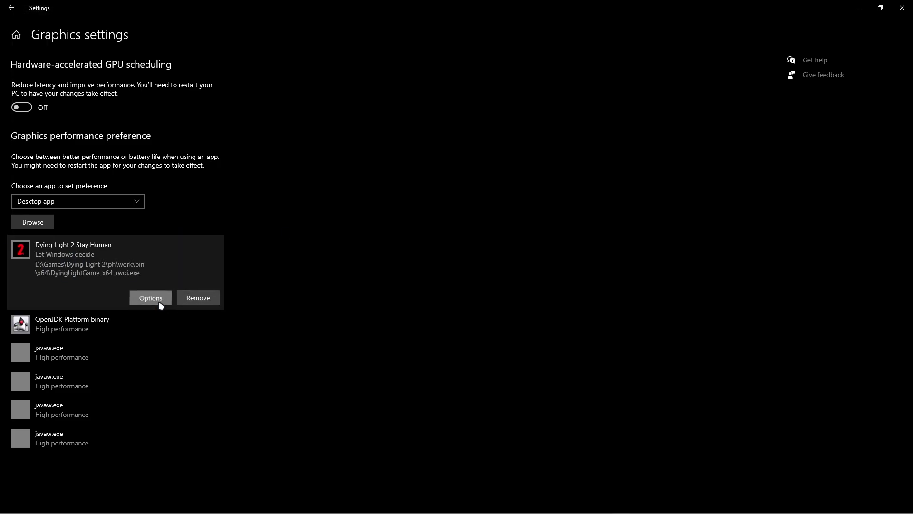
{"action": "left_click", "coordinate": [158, 302]}
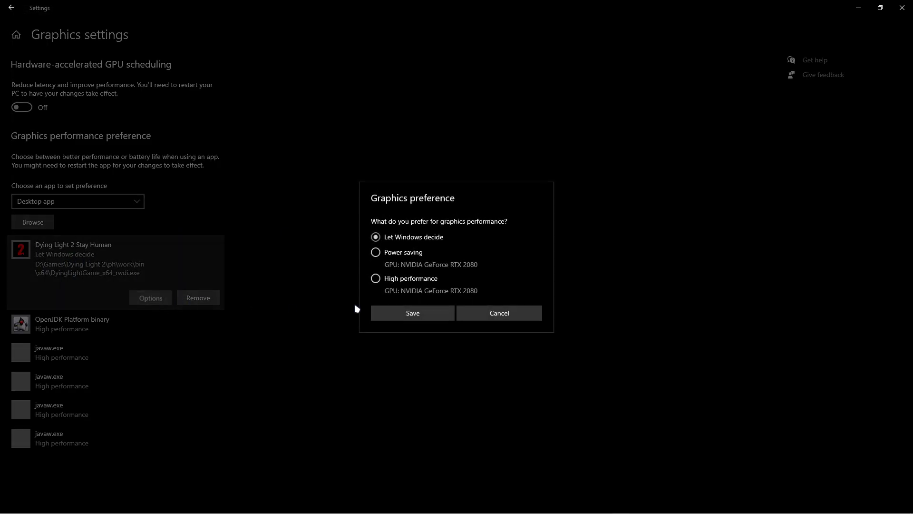
{"action": "left_click", "coordinate": [419, 280]}
{"action": "left_click", "coordinate": [480, 312]}
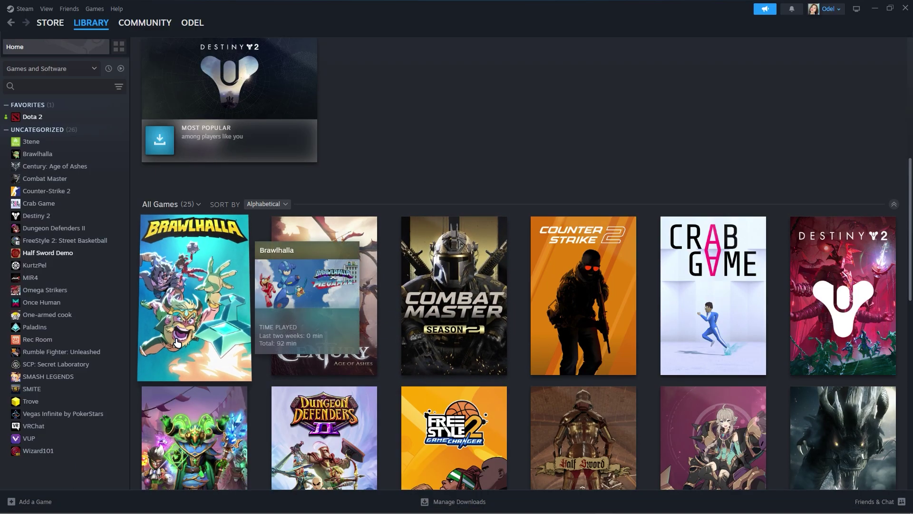
Launch Task Manager via Ctrl+Alt+Delete and switch to the Details list of running processes.
{"action": "key", "text": "ctrl+alt+Delete"}
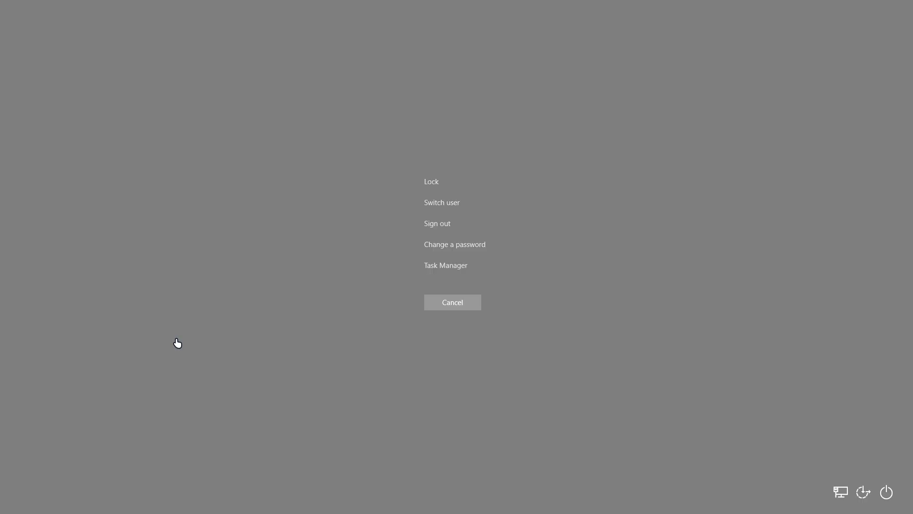
{"action": "left_click", "coordinate": [444, 265]}
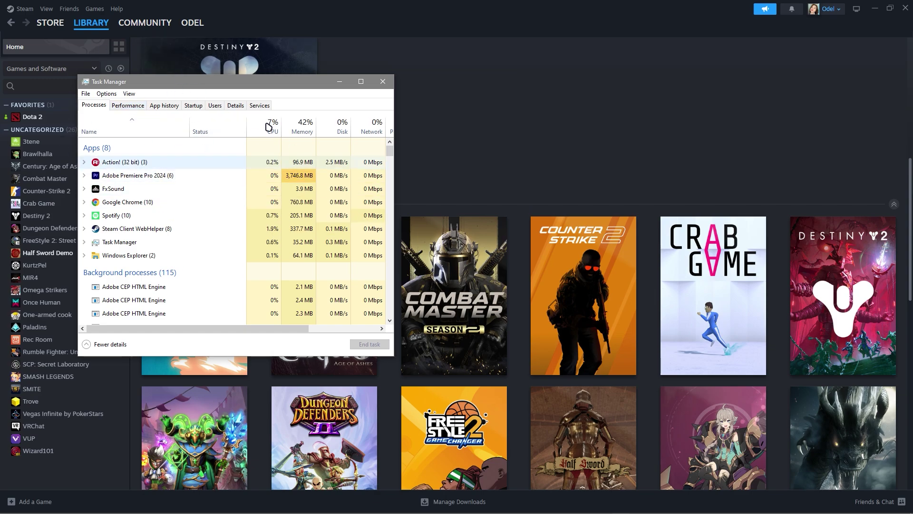
{"action": "scroll", "coordinate": [176, 124], "scroll_direction": "down", "scroll_amount": 1}
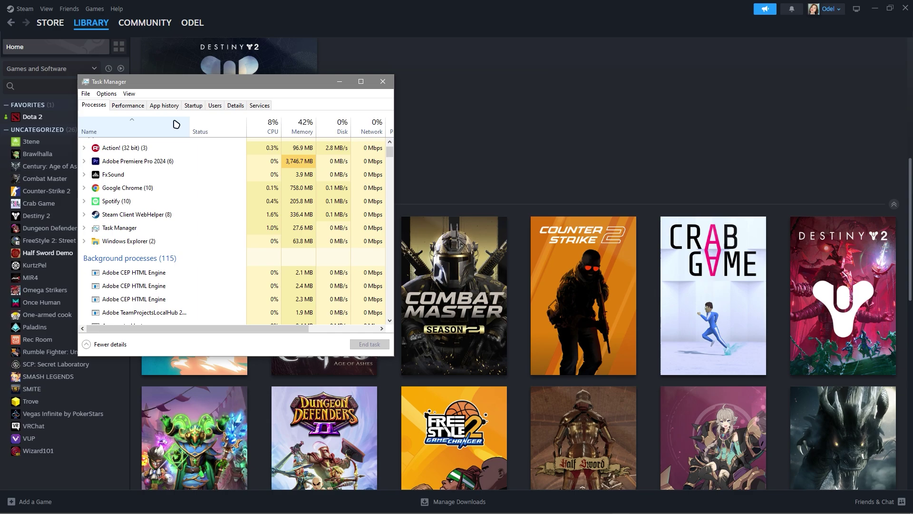
{"action": "left_click", "coordinate": [183, 188]}
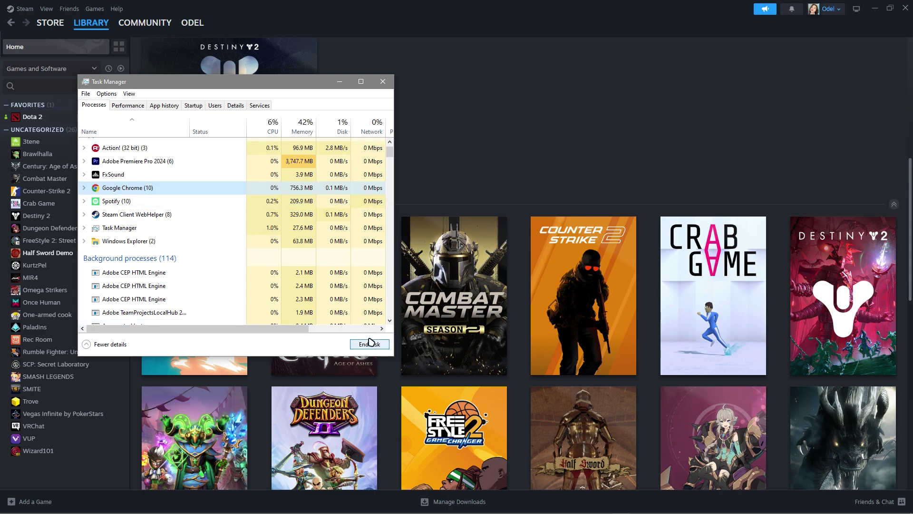
{"action": "right_click", "coordinate": [157, 166]}
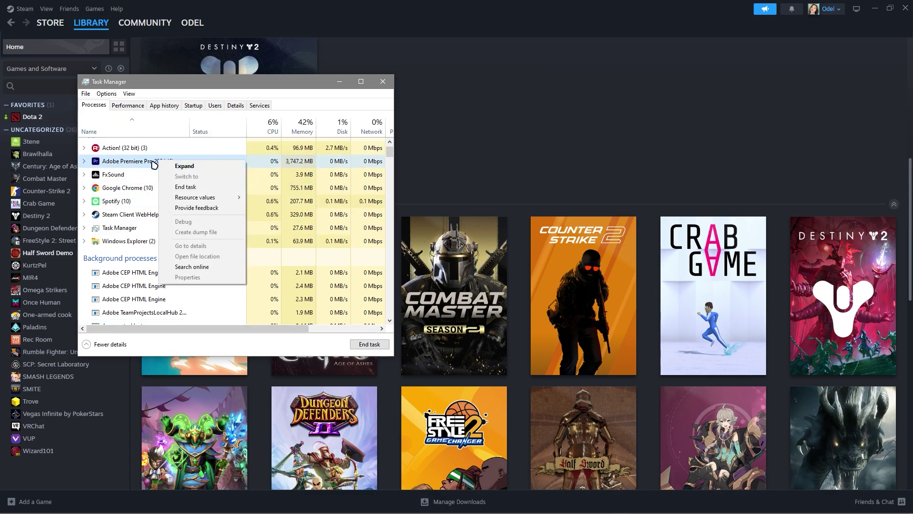
{"action": "left_click", "coordinate": [236, 106]}
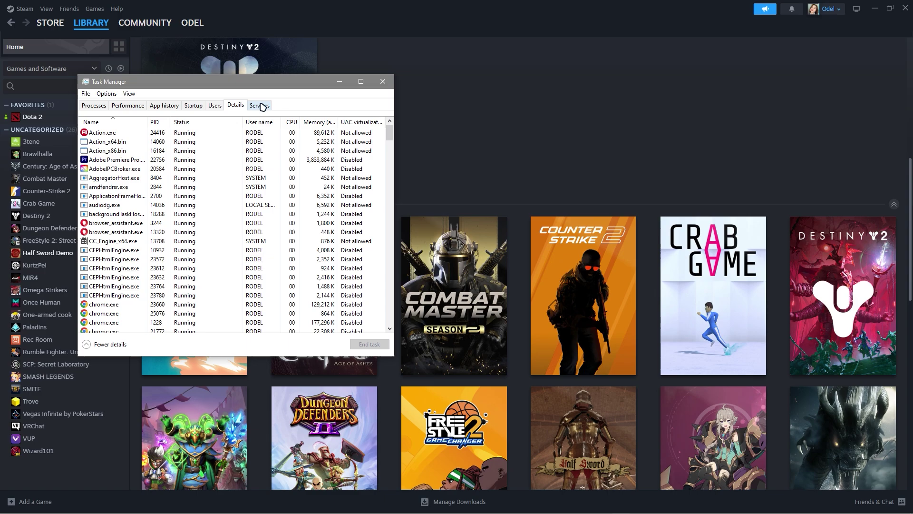
Scroll the Details list, checking context menus for browser_assistant.exe and CC_Engine_x64.exe.
{"action": "scroll", "coordinate": [152, 178], "scroll_direction": "down", "scroll_amount": 2}
{"action": "right_click", "coordinate": [152, 179]}
{"action": "right_click", "coordinate": [122, 186]}
{"action": "mouse_move", "coordinate": [389, 139]}
{"action": "left_mouse_down"}
{"action": "mouse_move", "coordinate": [392, 232]}
{"action": "mouse_move", "coordinate": [394, 137]}
{"action": "left_mouse_up"}
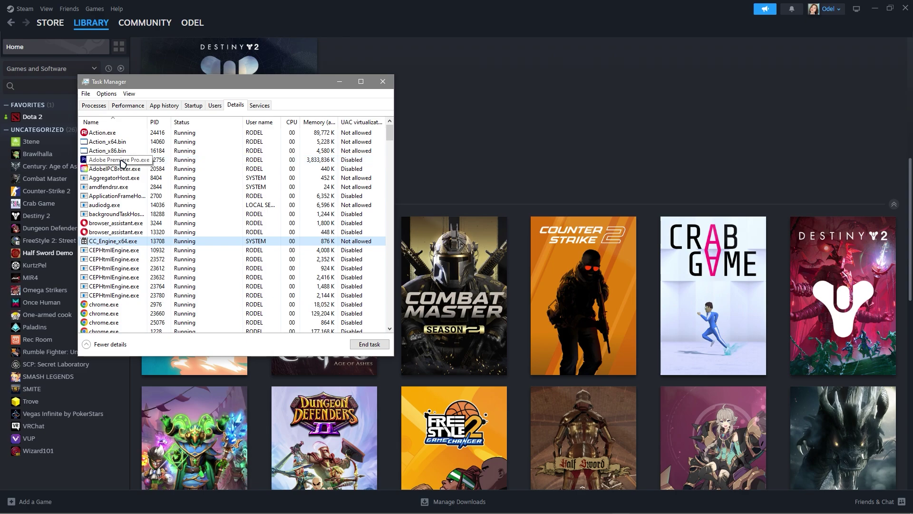
Set Adobe Premiere Pro's process priority to High and close Task Manager.
{"action": "left_click", "coordinate": [124, 163]}
{"action": "right_click", "coordinate": [123, 163]}
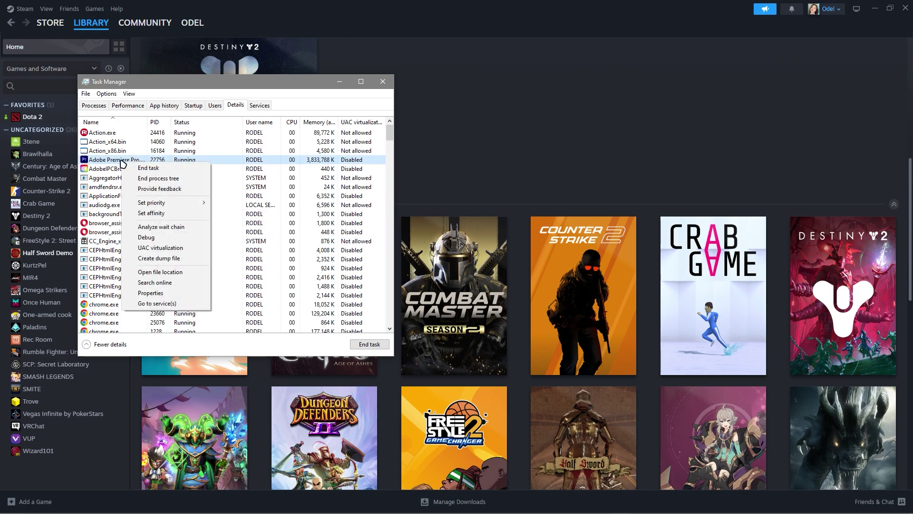
{"action": "mouse_move", "coordinate": [165, 203]}
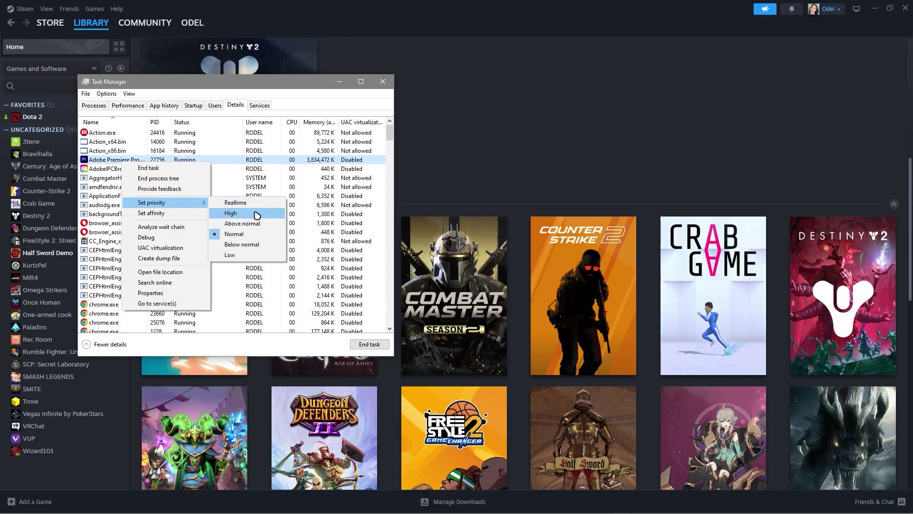
{"action": "left_click", "coordinate": [303, 142]}
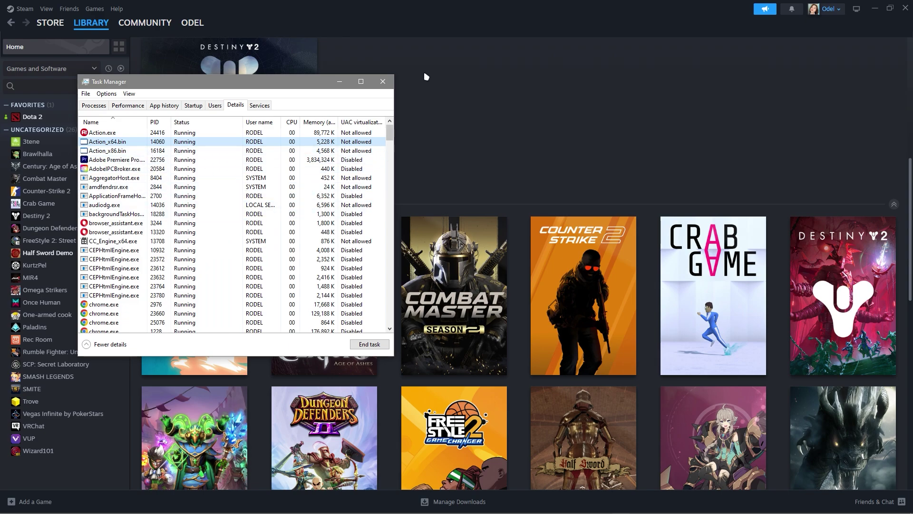
{"action": "left_click", "coordinate": [383, 82]}
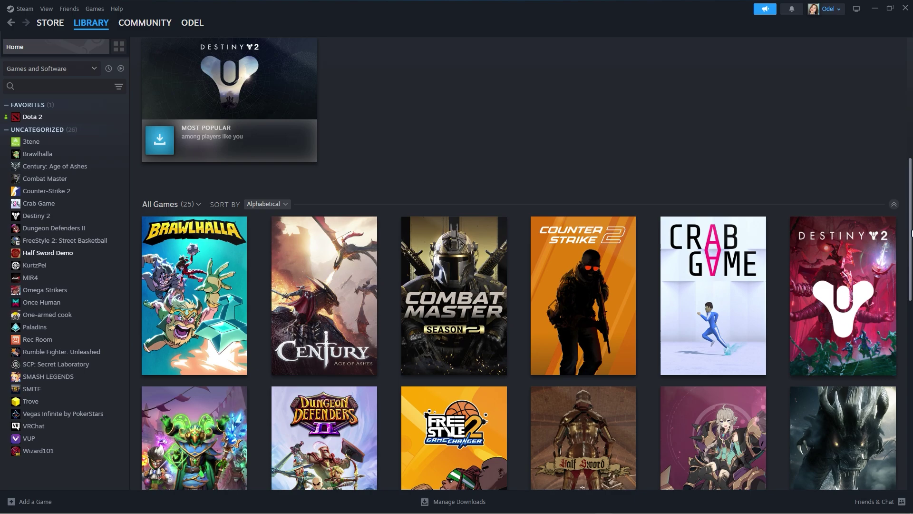
{"action": "scroll", "coordinate": [780, 190], "scroll_direction": "up", "scroll_amount": 6}
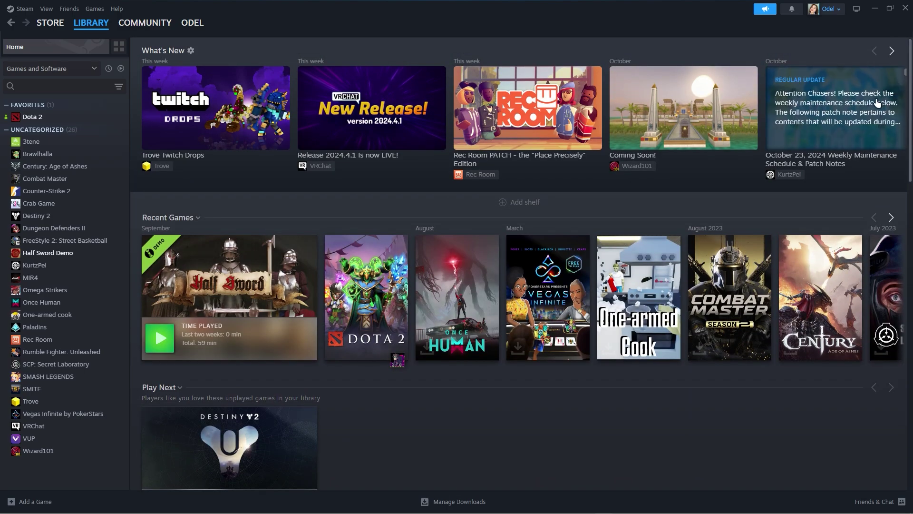